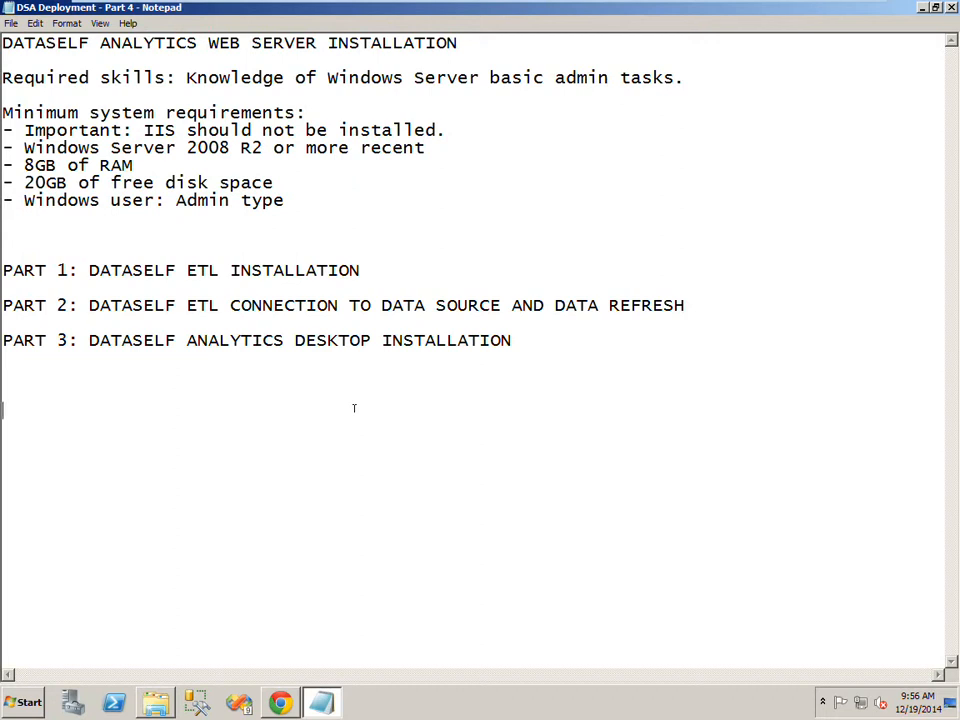
Open the Downloads folder and launch the dsa_server8-3-0-64bit installer
click(161, 696)
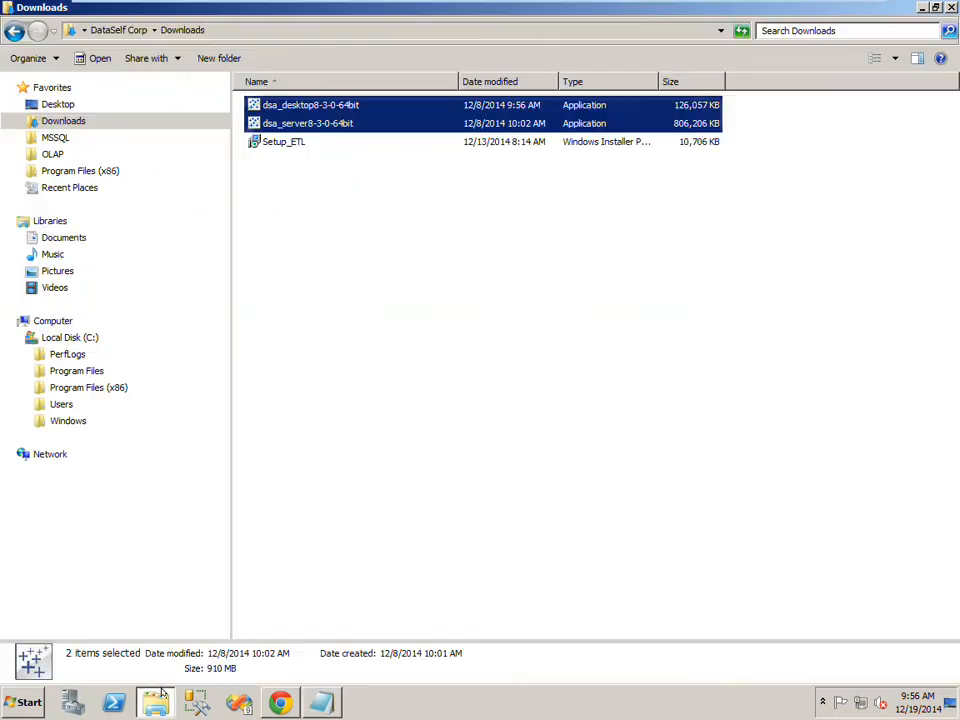
click(295, 184)
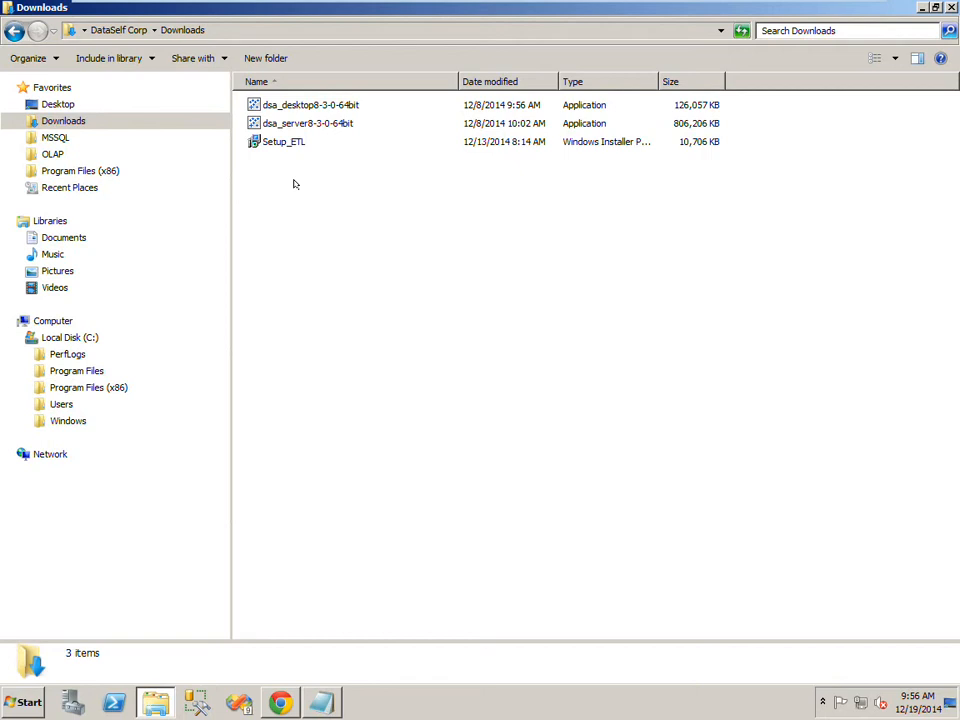
click(313, 123)
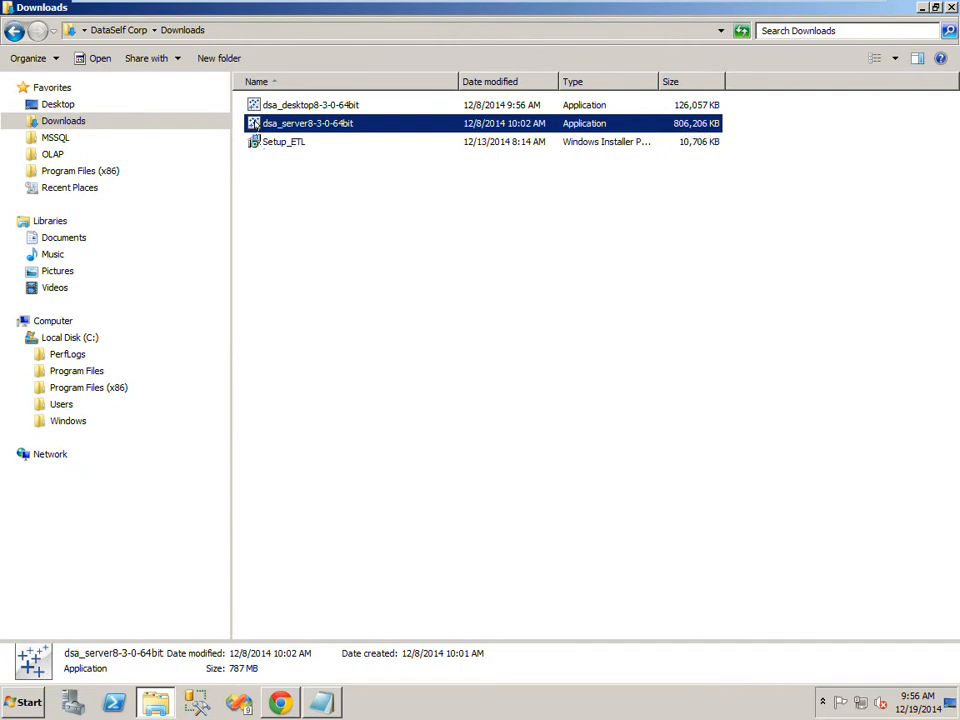
double_click(254, 123)
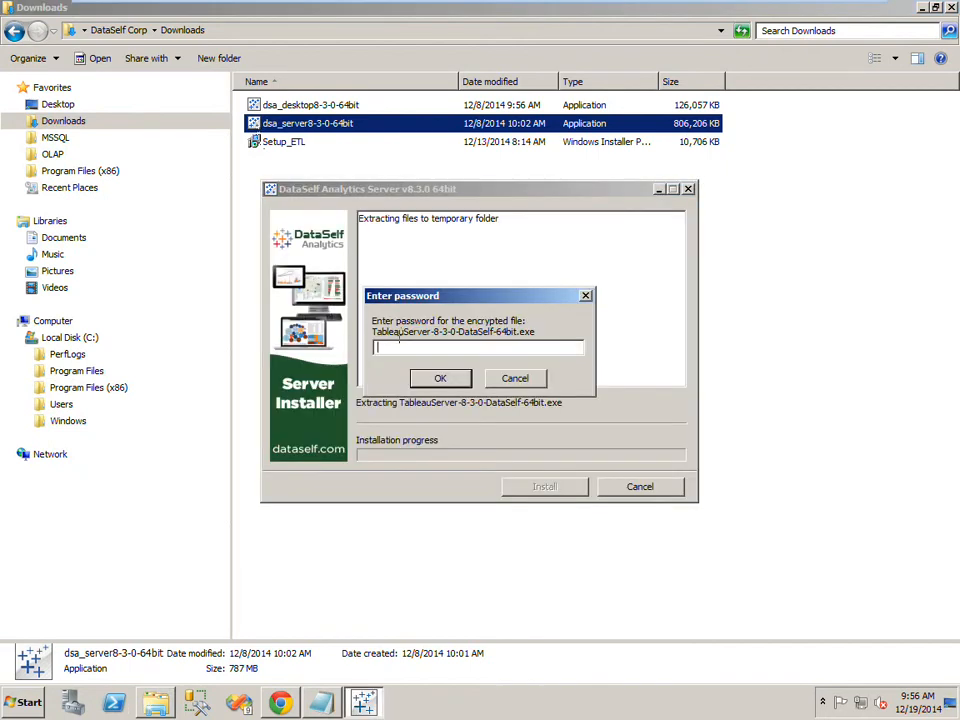
Enter the password for the encrypted installer file and confirm it
text(••••••)
click(438, 379)
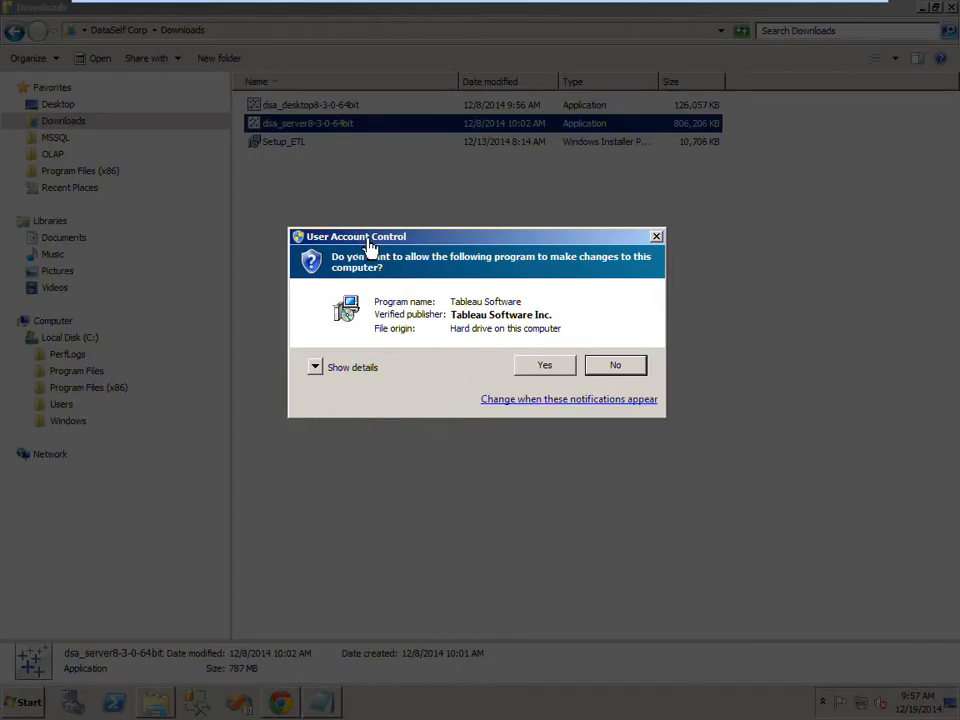
Allow the installer to make changes and advance the setup wizard keeping the default destination folder C:\Program Files\Tableau Server\Tableau
click(541, 367)
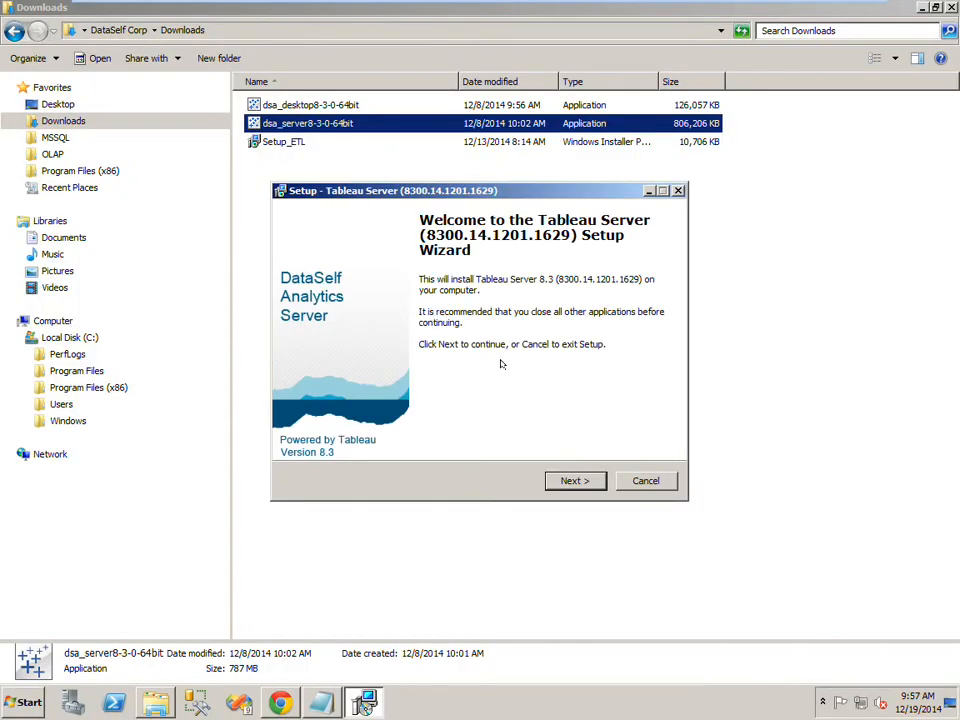
click(574, 480)
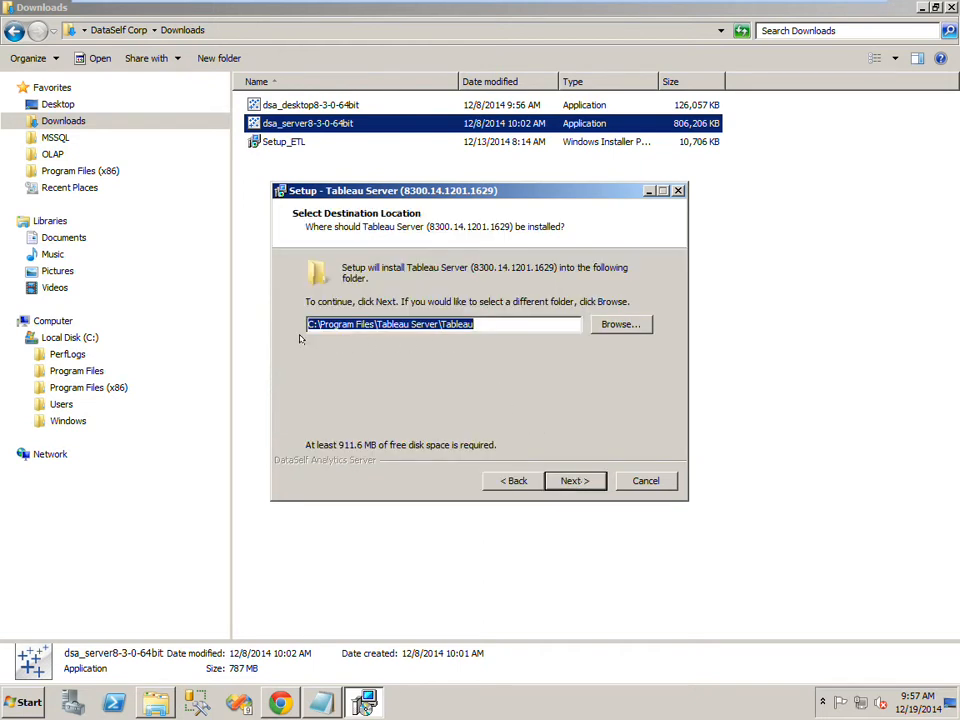
click(574, 481)
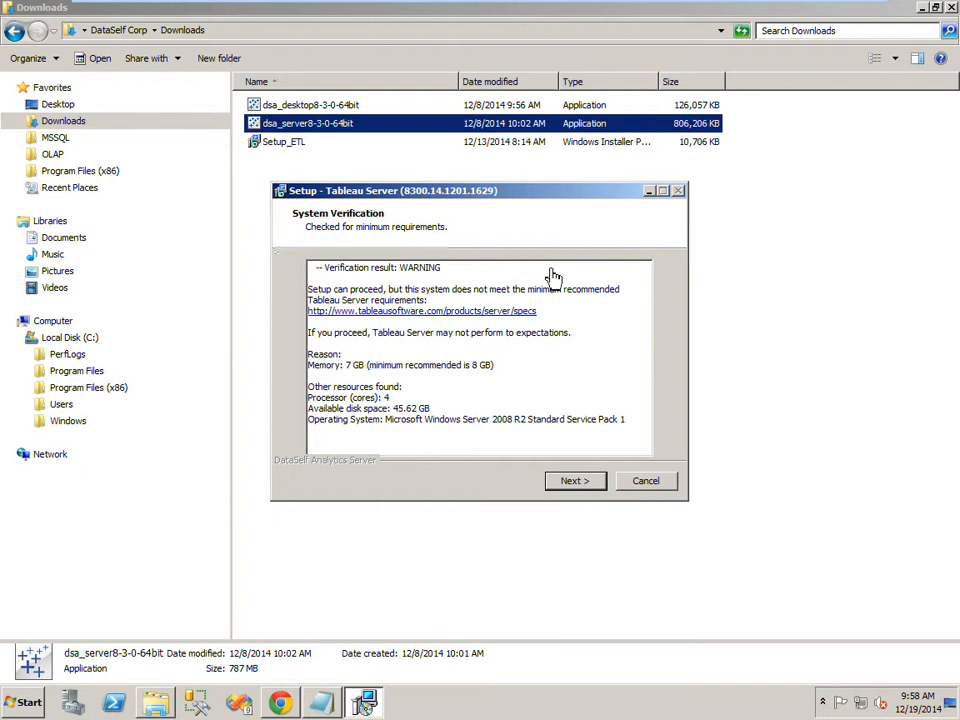
Proceed past the system verification, keep the DataSelf Analytics Server 8.3 Start Menu folder, and start the installation
click(570, 481)
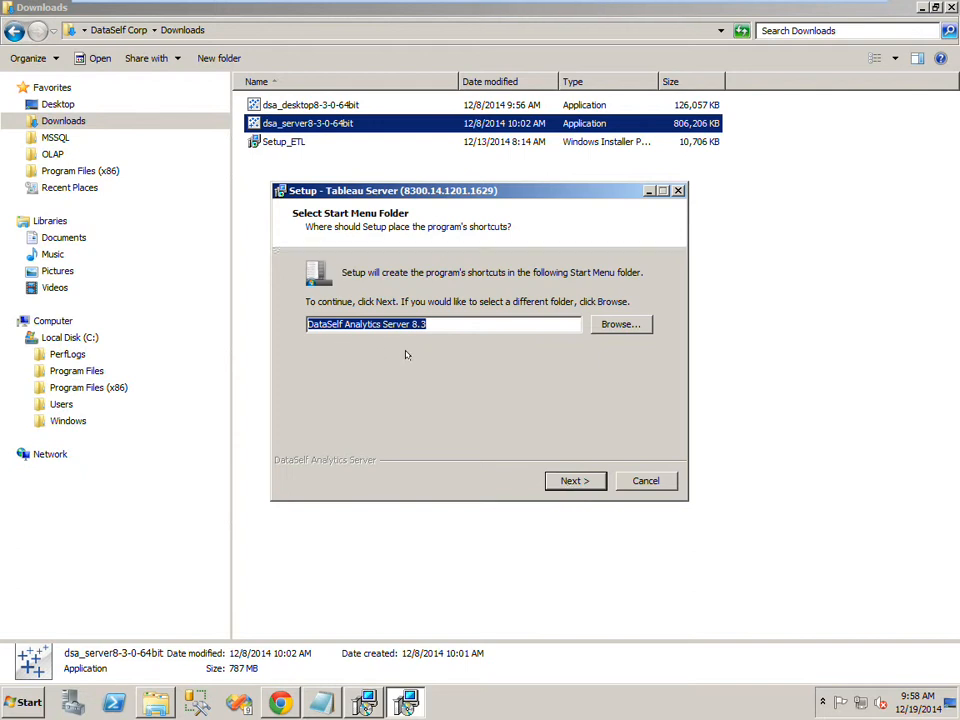
click(574, 481)
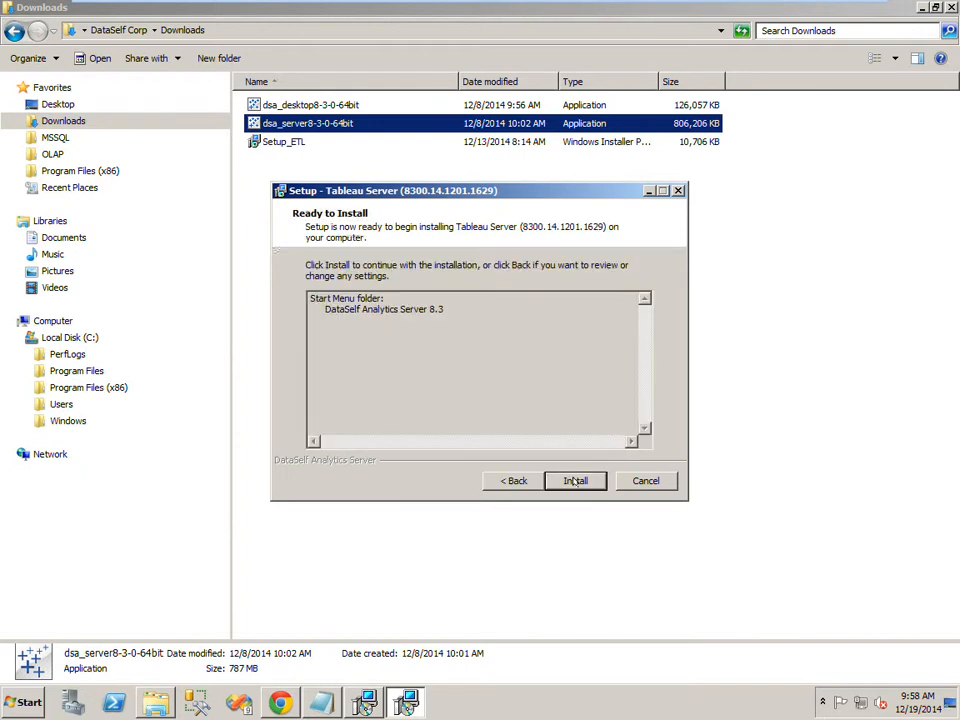
click(575, 481)
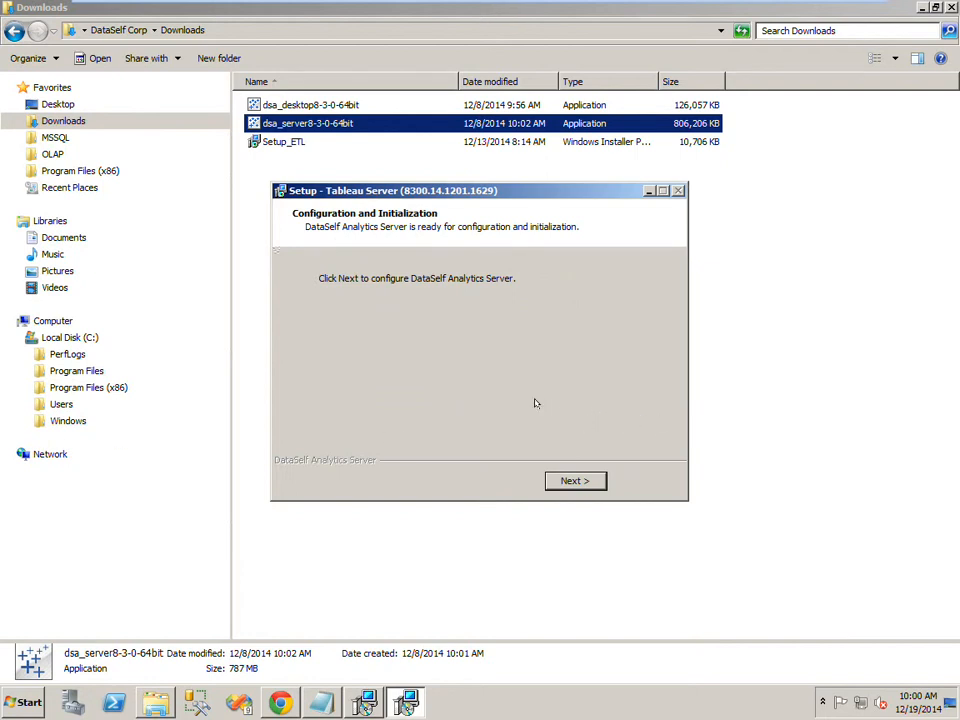
Continue to configuration, start the product trial now, and choose to register later
click(566, 478)
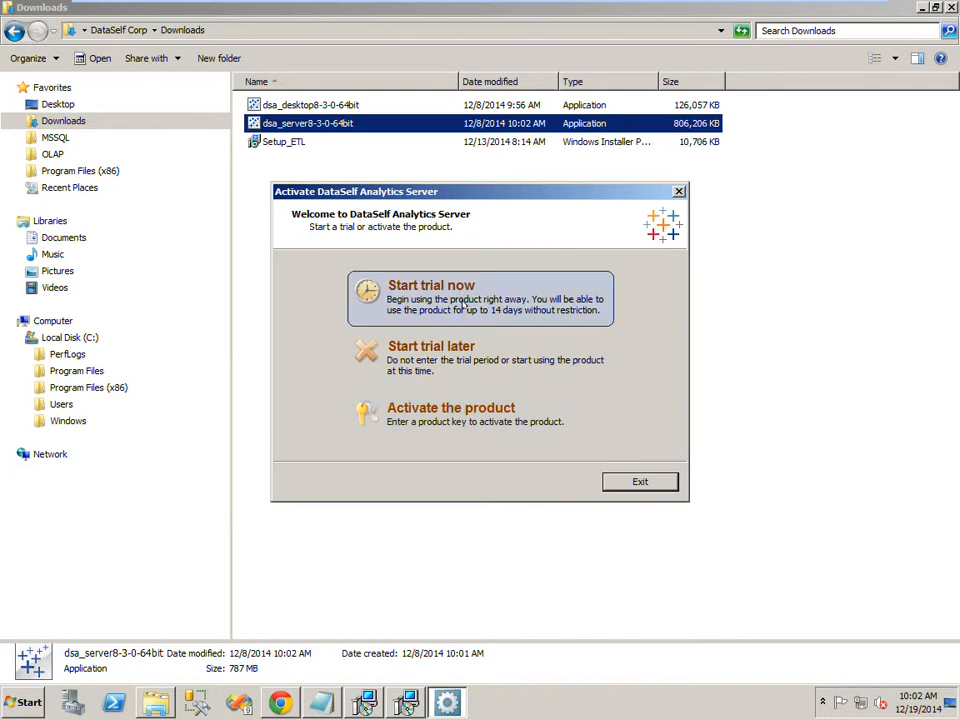
click(462, 302)
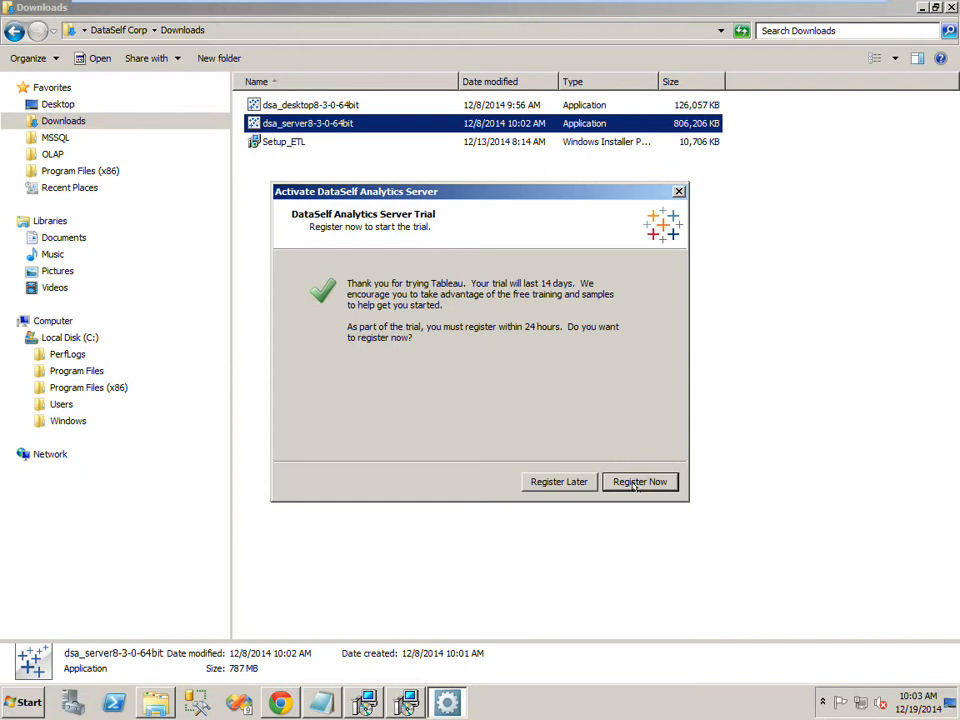
click(545, 483)
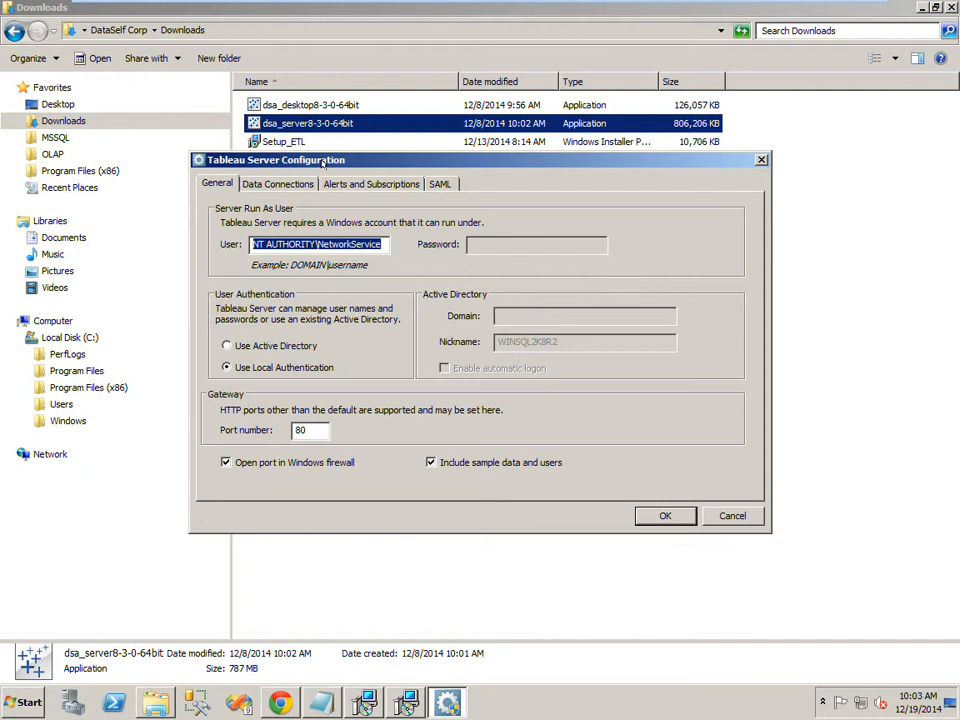
Turn off including sample data and users in the server configuration, save the settings, and acknowledge the confirmation
click(430, 463)
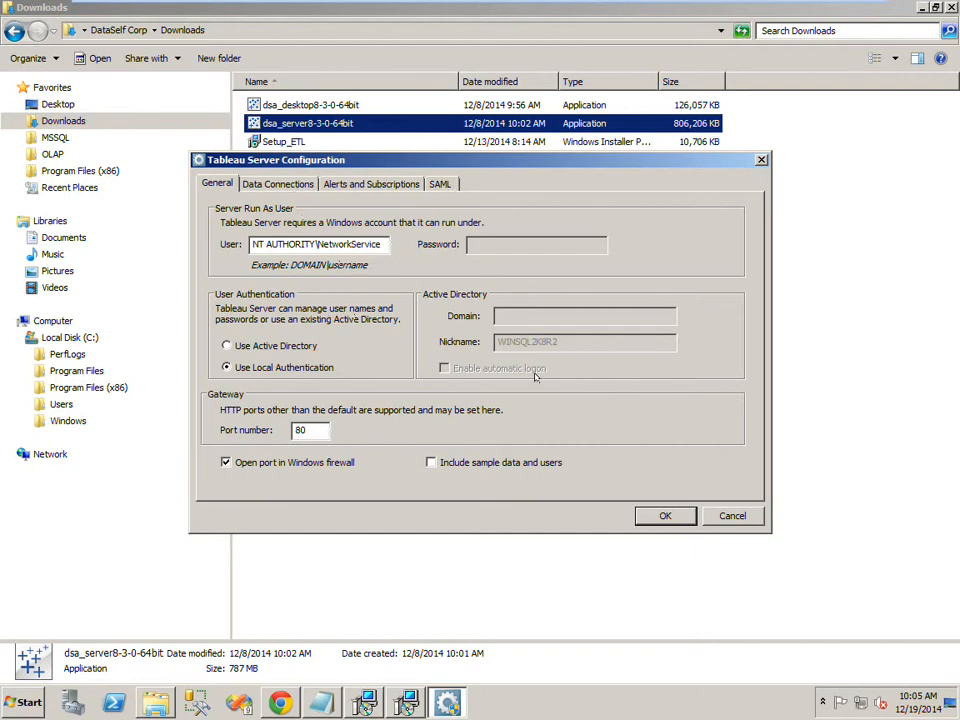
click(663, 516)
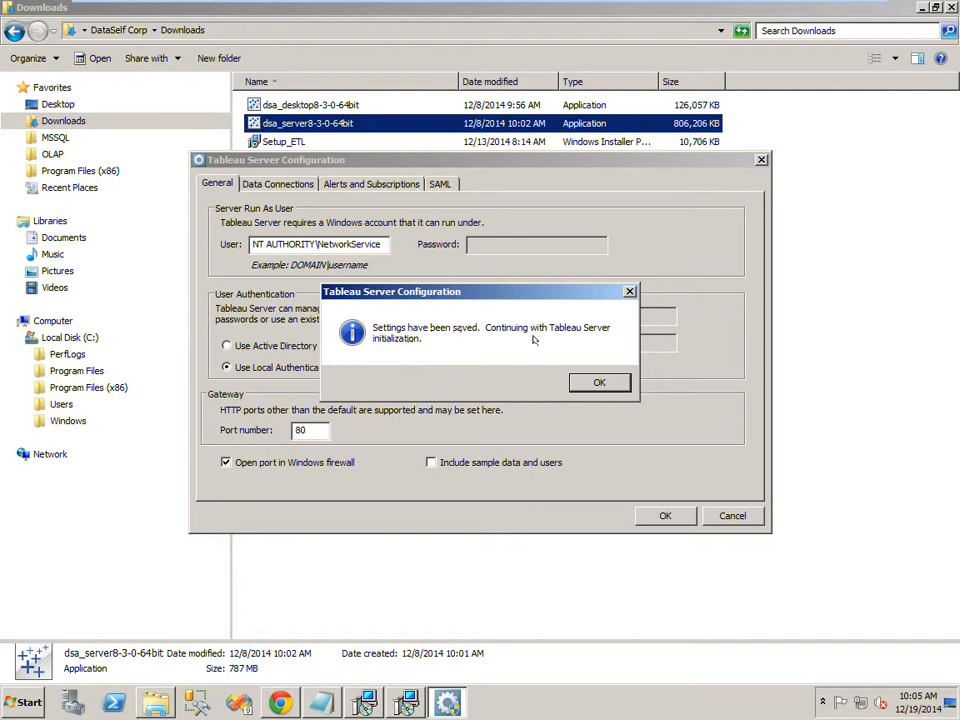
click(598, 383)
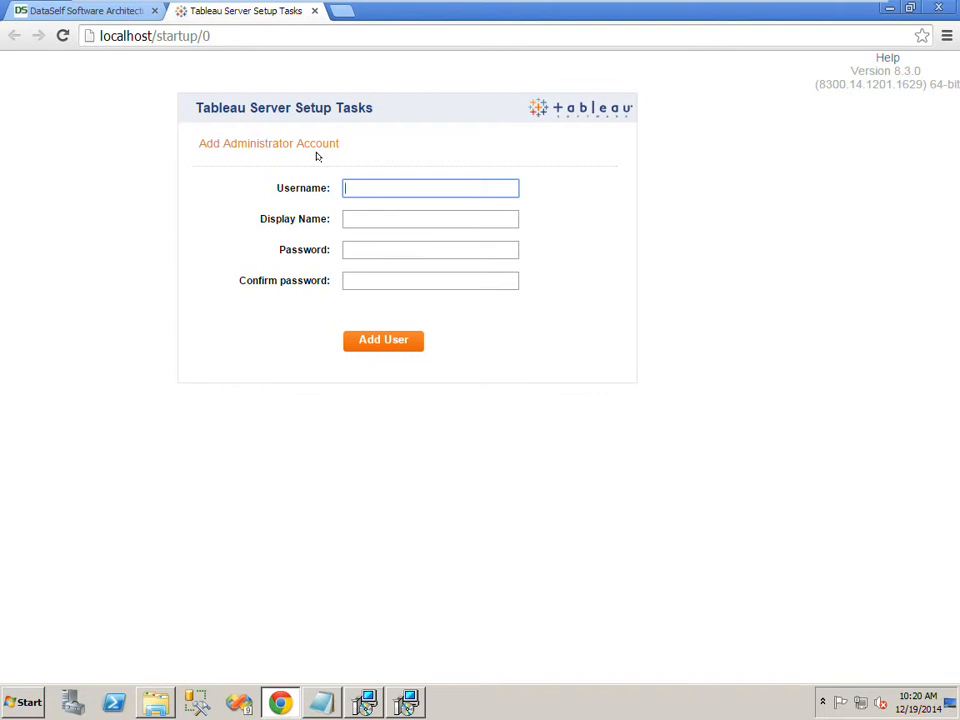
Enter administrator as both the username and display name of the administrator account
text(administrator)
key(Tab)
text(admin)
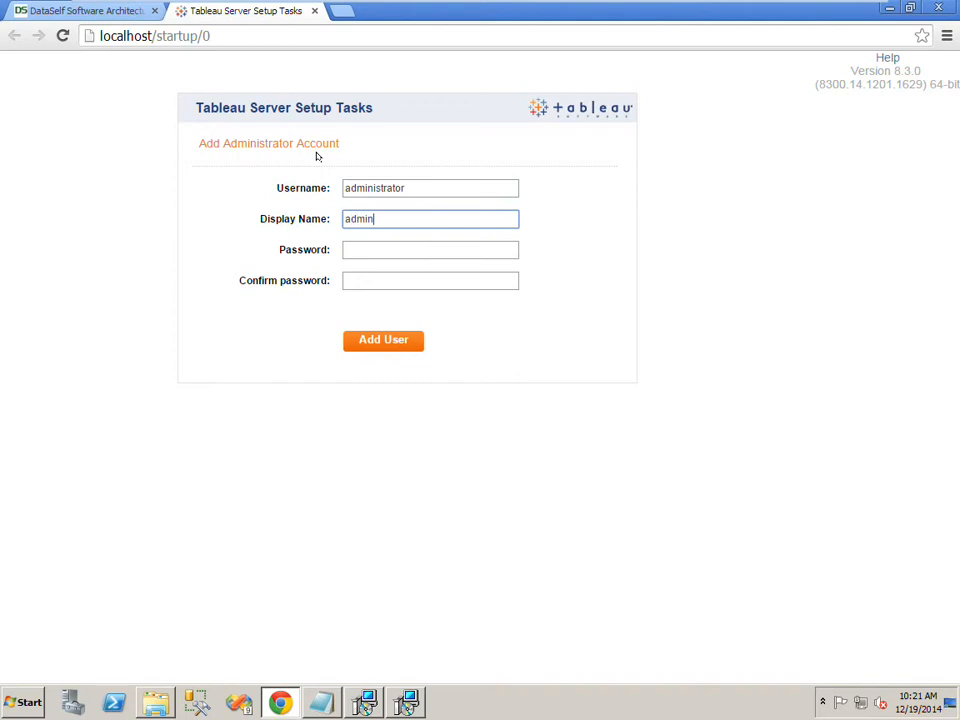
text(istrator)
key(Tab)
Enter and confirm the administrator account password, add the user, and save the password in the browser
text(password12)
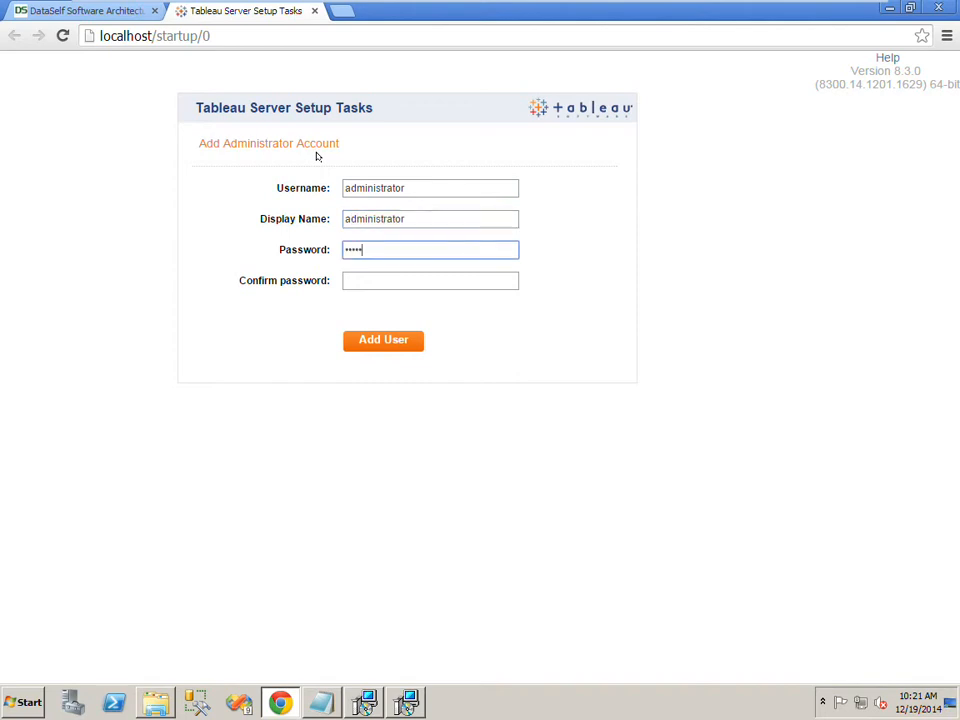
key(Tab)
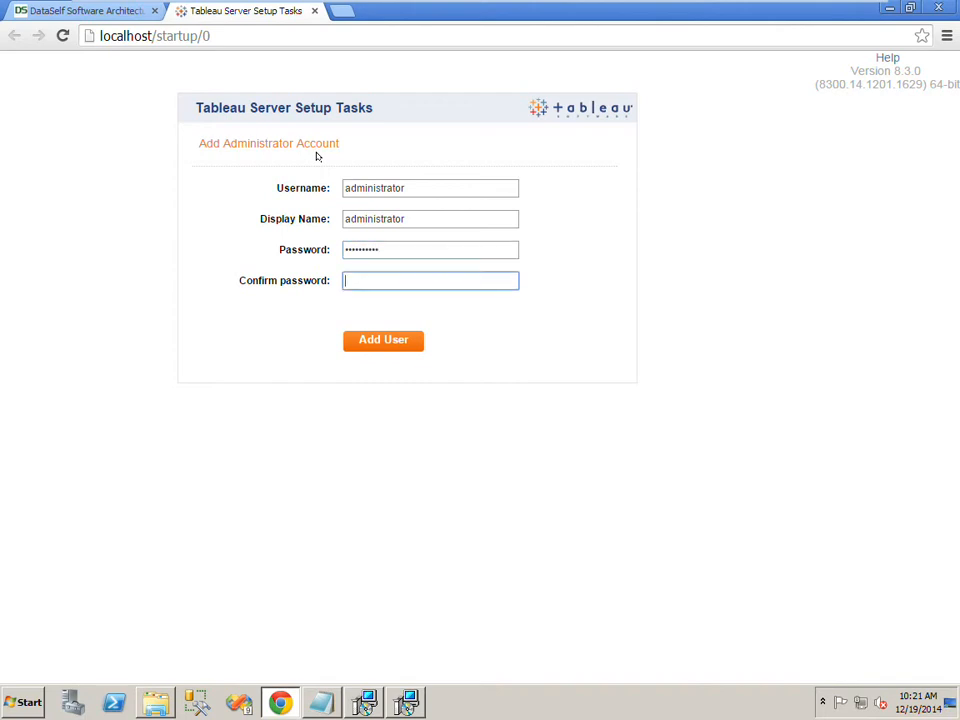
text(password12)
click(378, 342)
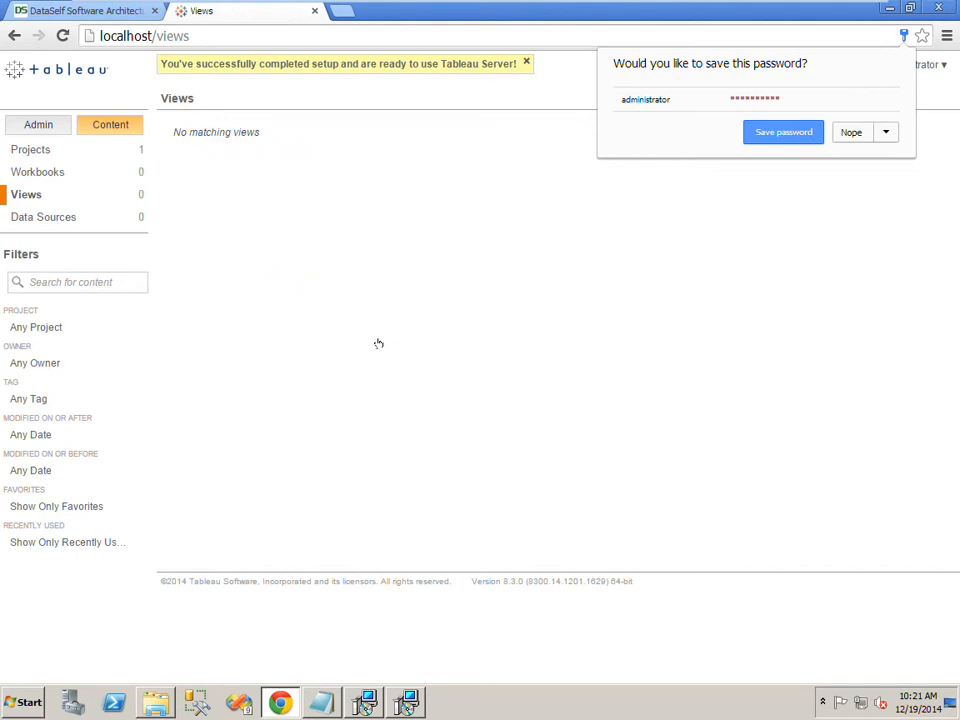
click(801, 131)
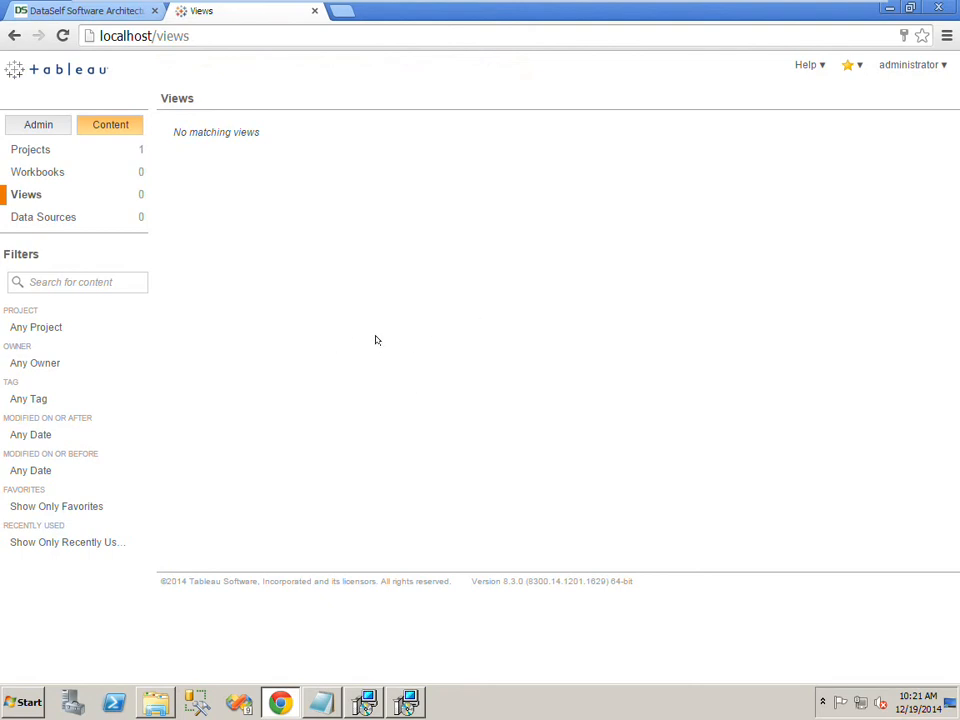
Minimize the browser and finish the Tableau Server setup wizard
click(888, 9)
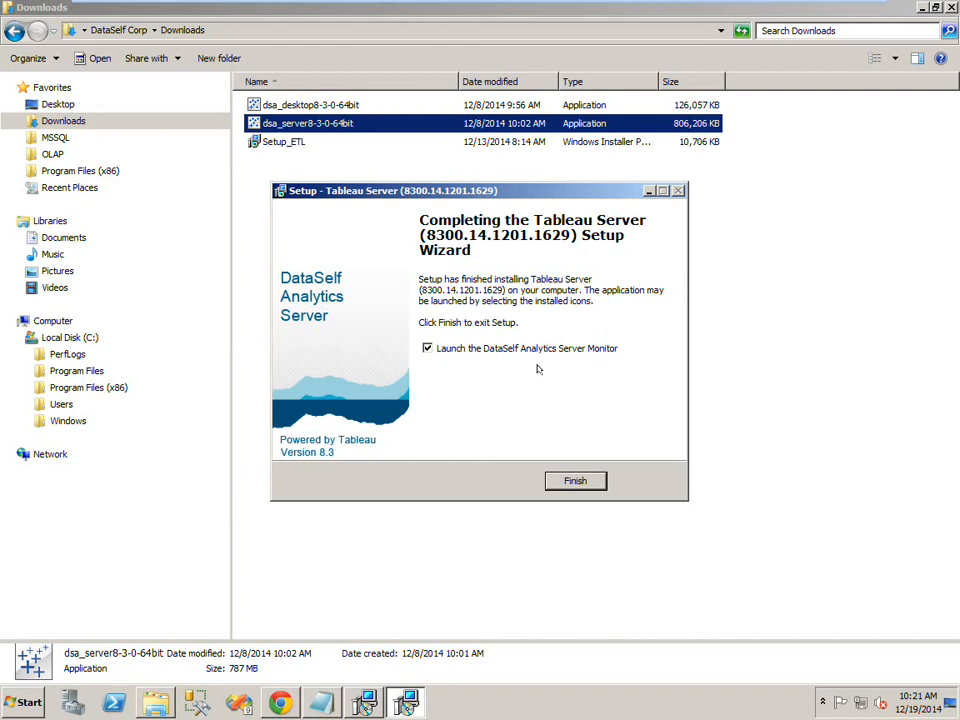
click(576, 481)
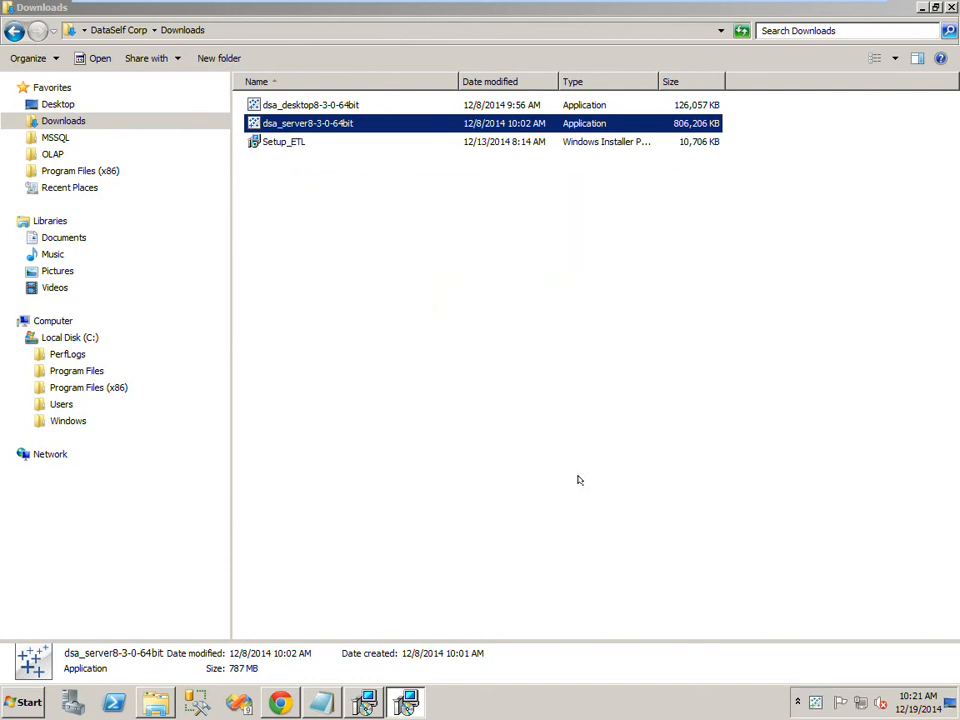